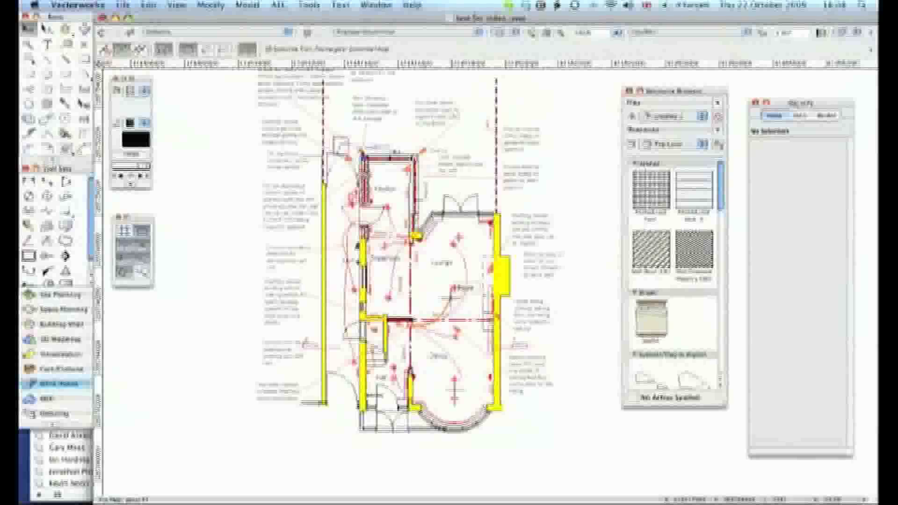
- Select a Lounge lighting wire to see its Object Info properties, then zoom into the Lounge
left_click(431, 289)
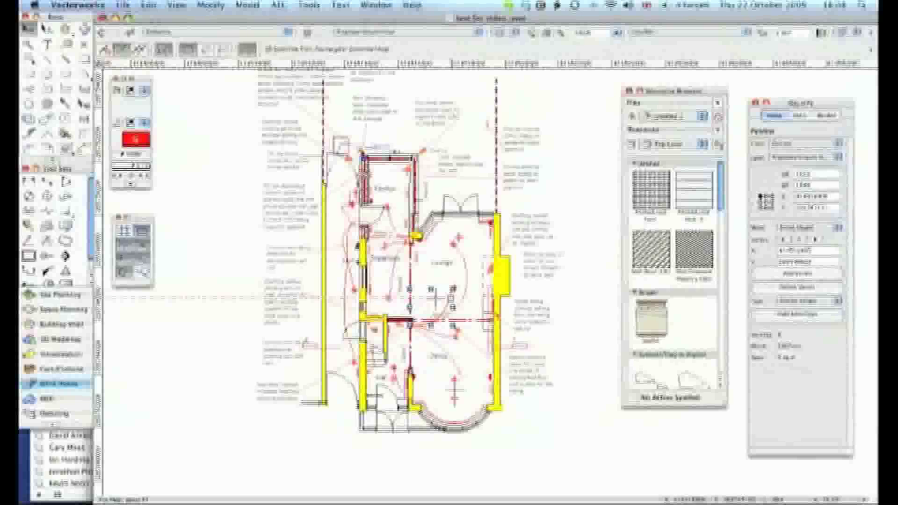
scroll(428, 285, "up", 2)
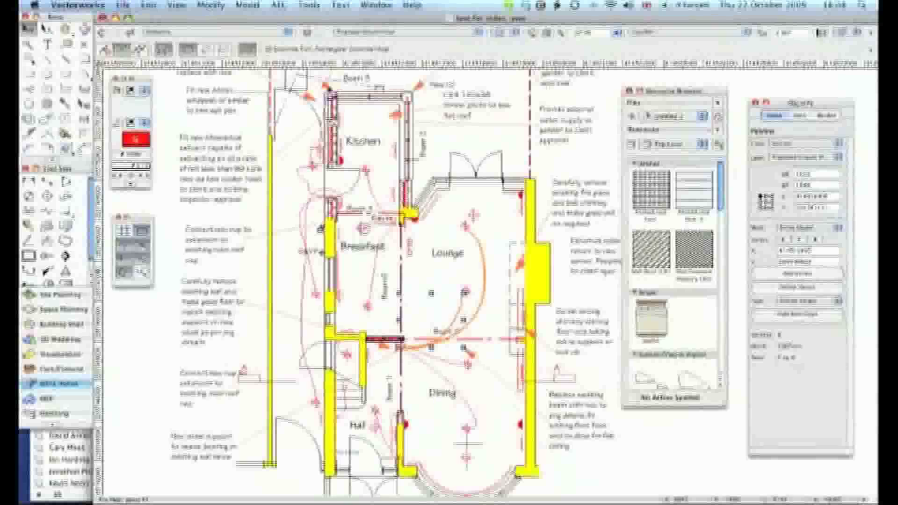
- Switch the active layer to Proposed First Floor to view its electrical work
scroll(411, 239, "down", 2)
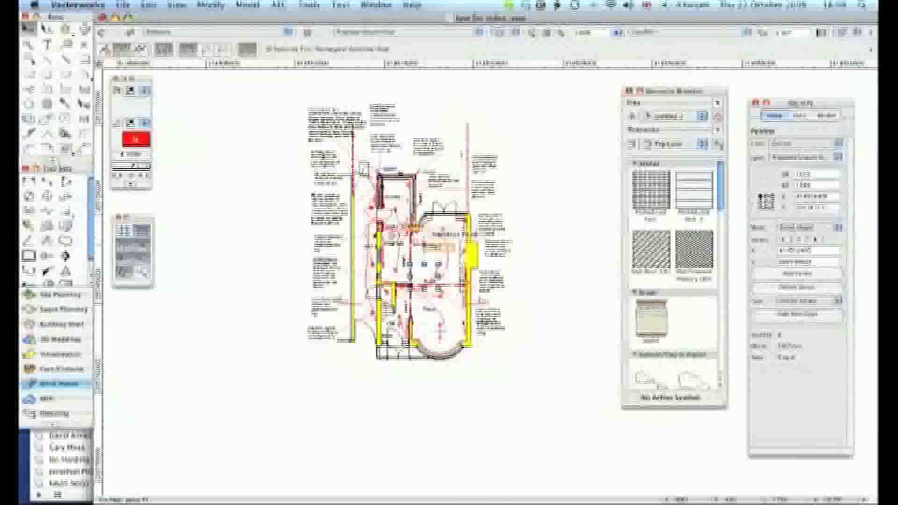
scroll(414, 241, "up", 1)
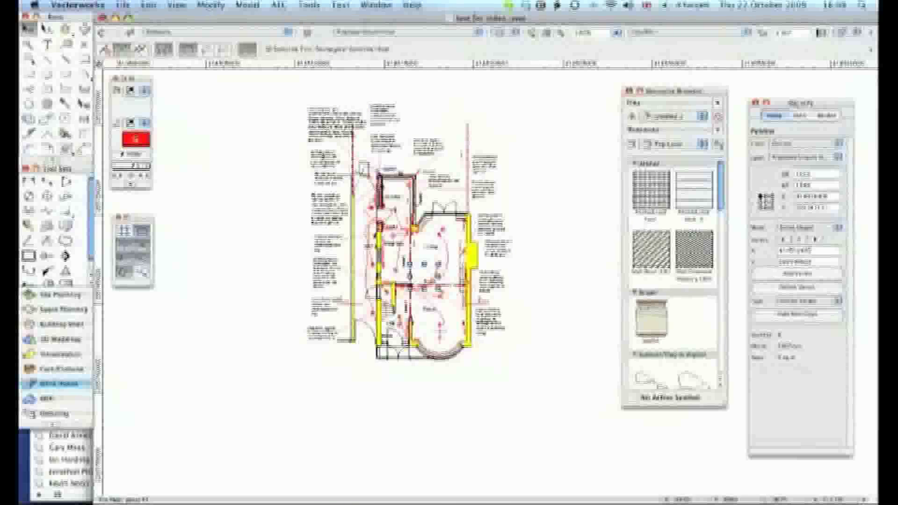
left_click(404, 32)
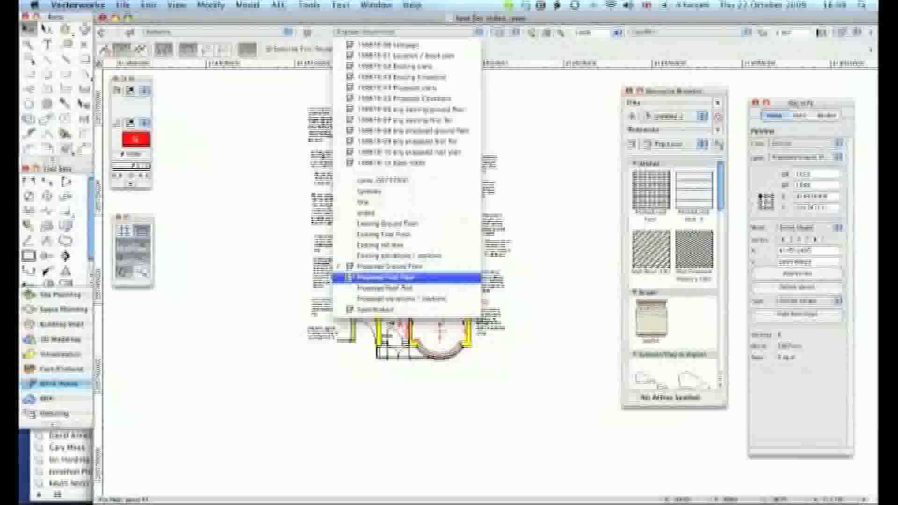
left_click(379, 277)
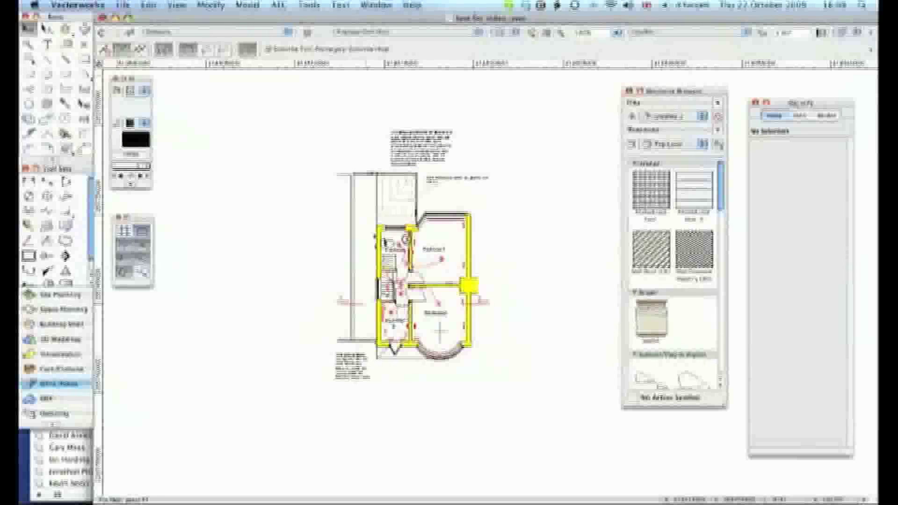
- View the Proposed Roof Plan wiring, then return to the Proposed Ground Floor layer
left_click(402, 32)
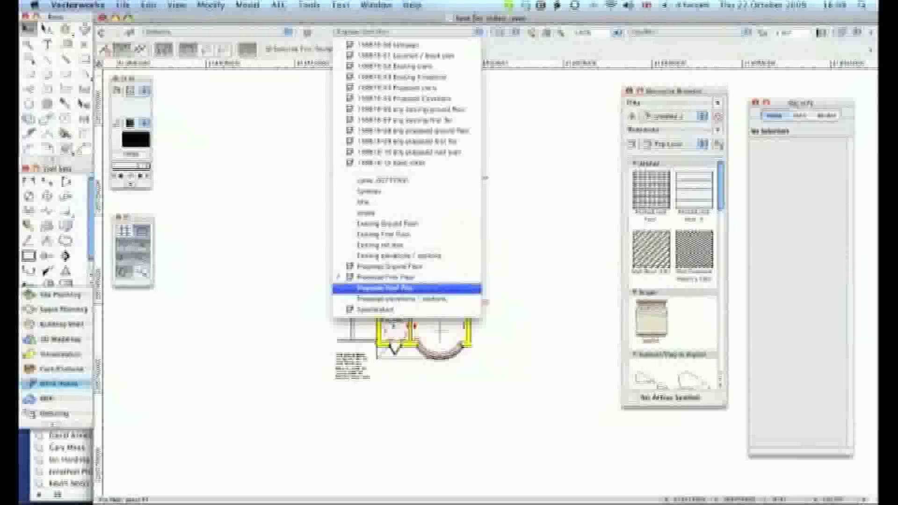
left_click(384, 288)
scroll(439, 304, "up", 3)
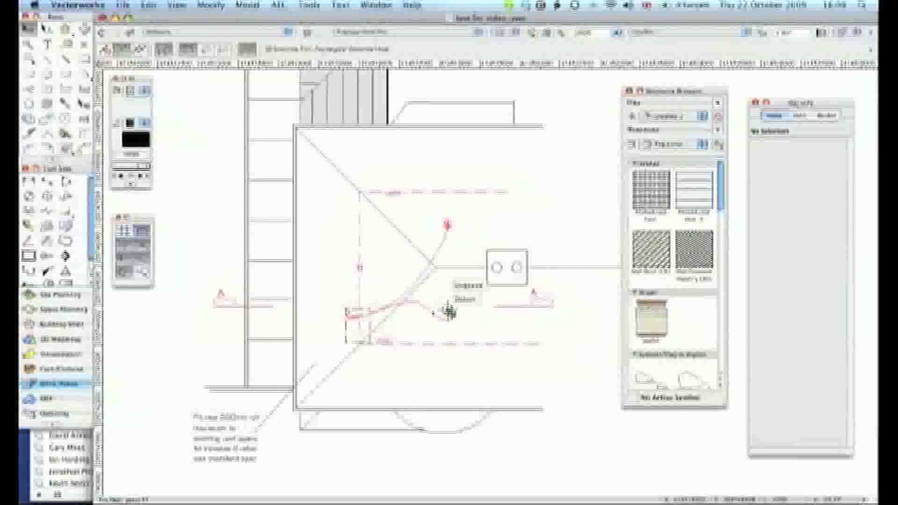
scroll(448, 311, "down", 3)
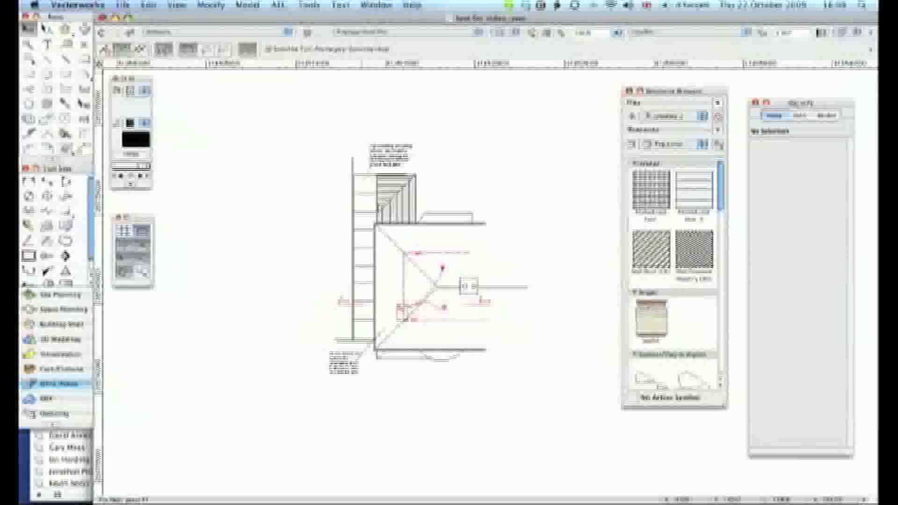
left_click(405, 32)
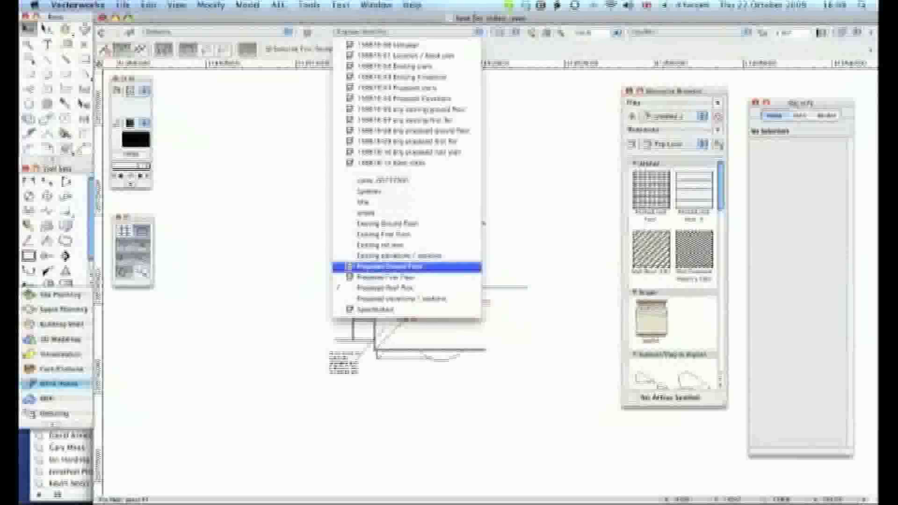
left_click(407, 267)
- Set the Electrics class invisible in Tools > Organization, hiding the ground-floor wiring and lights
scroll(426, 274, "up", 1)
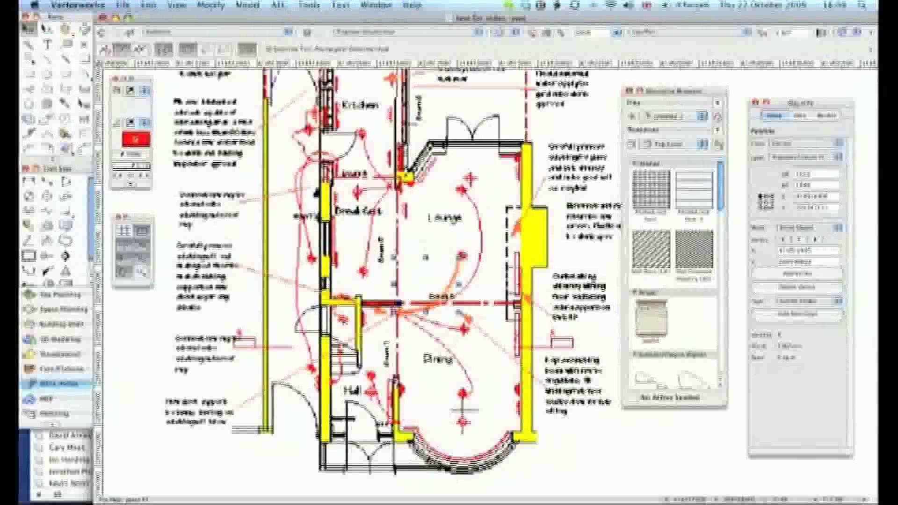
scroll(426, 274, "up", 1)
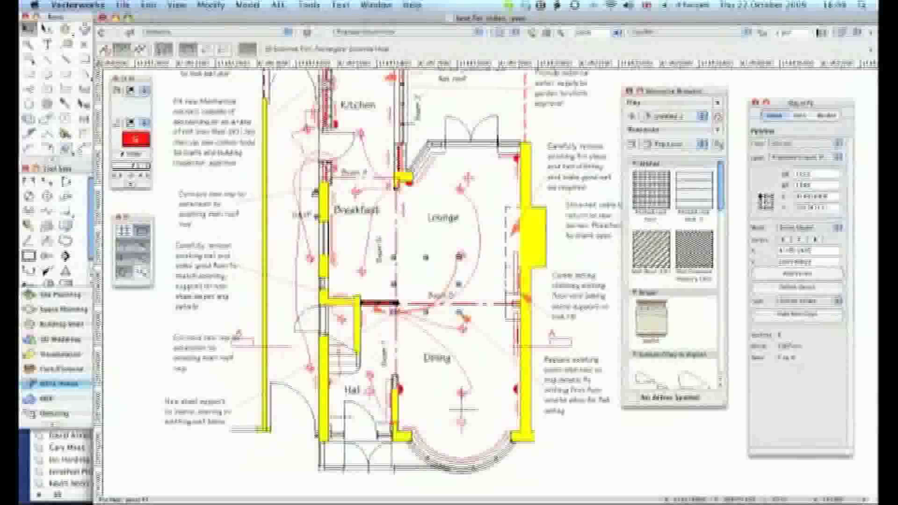
left_click(308, 5)
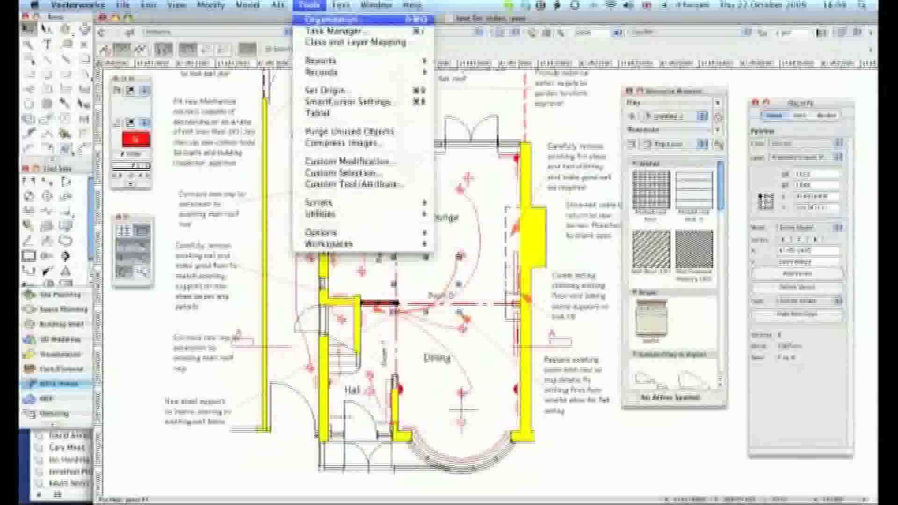
left_click(323, 19)
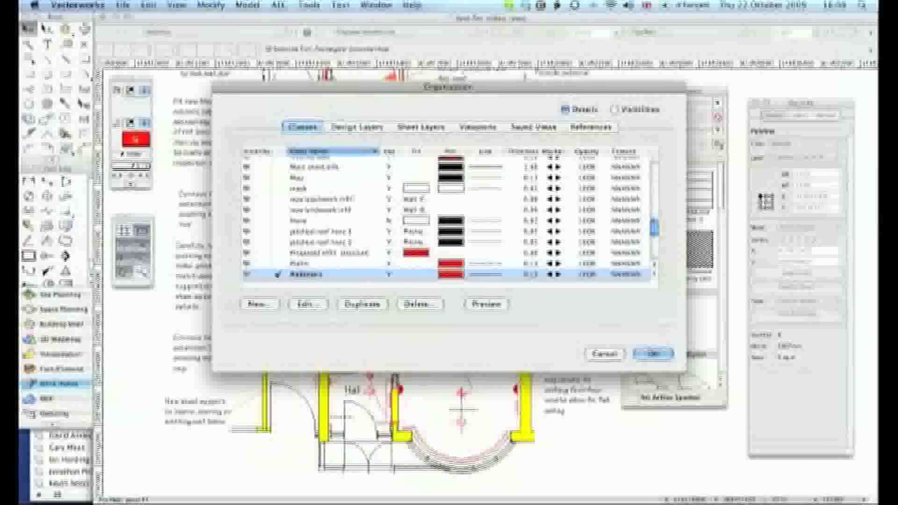
scroll(447, 218, "up", 5)
scroll(447, 217, "up", 2)
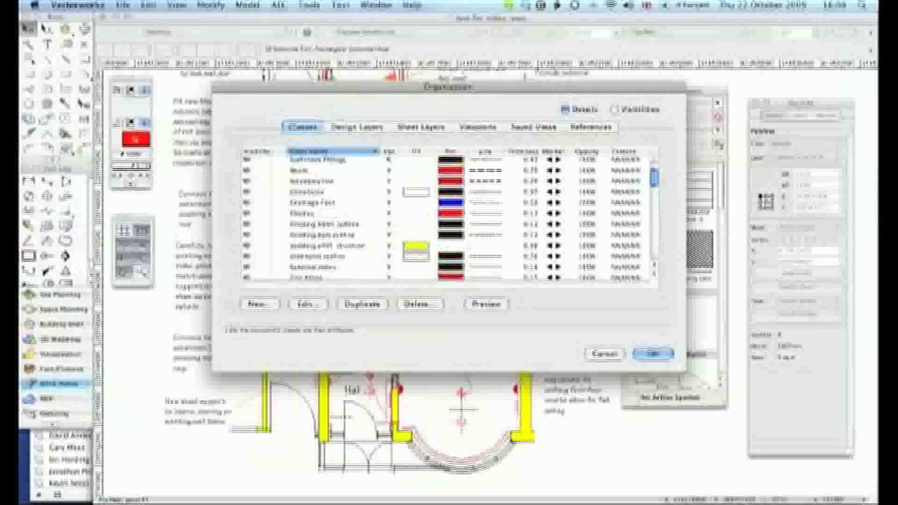
scroll(447, 218, "up", 1)
scroll(447, 218, "down", 1)
scroll(447, 217, "down", 1)
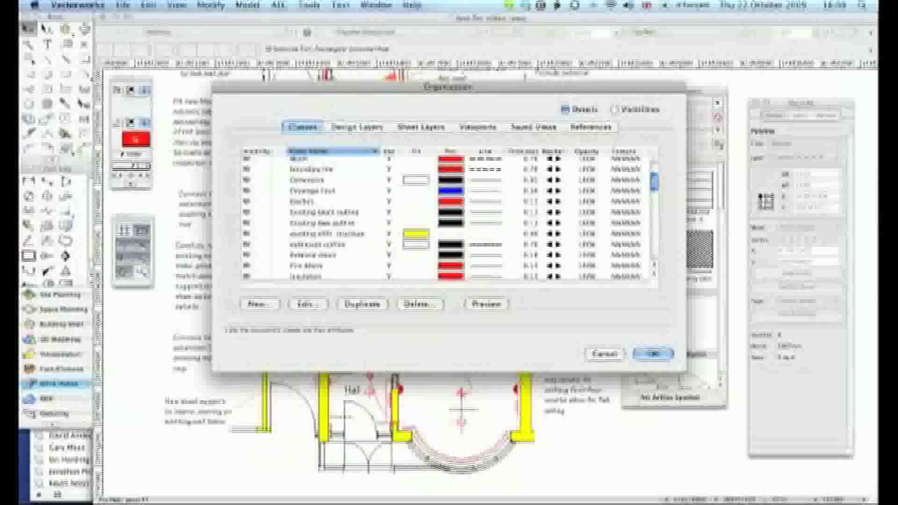
left_click(302, 201)
key("Return")
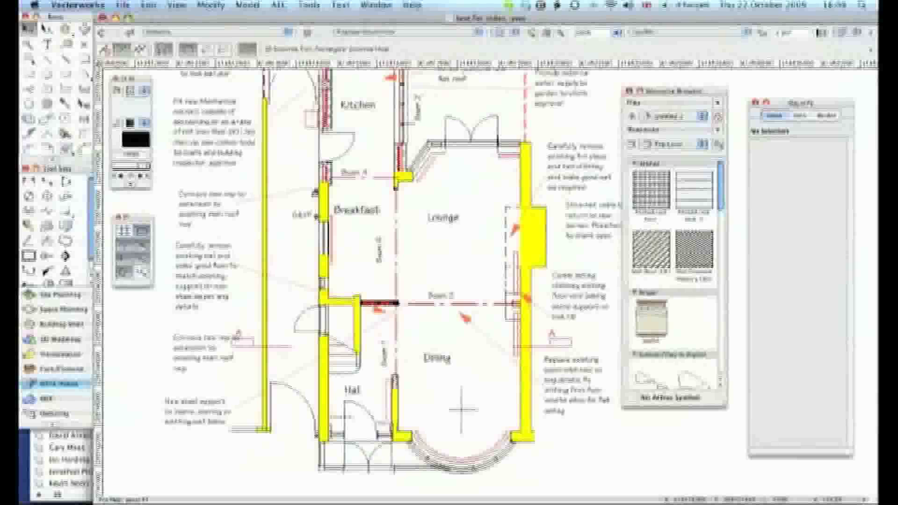
- Duplicate the Proposed plans sheet layer in the Organization dialog's Sheet Layers list
left_click(308, 5)
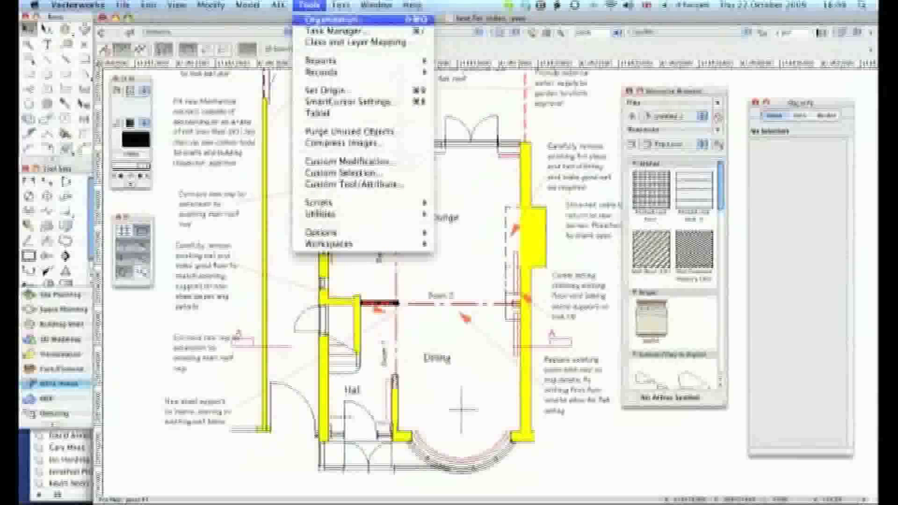
left_click(331, 19)
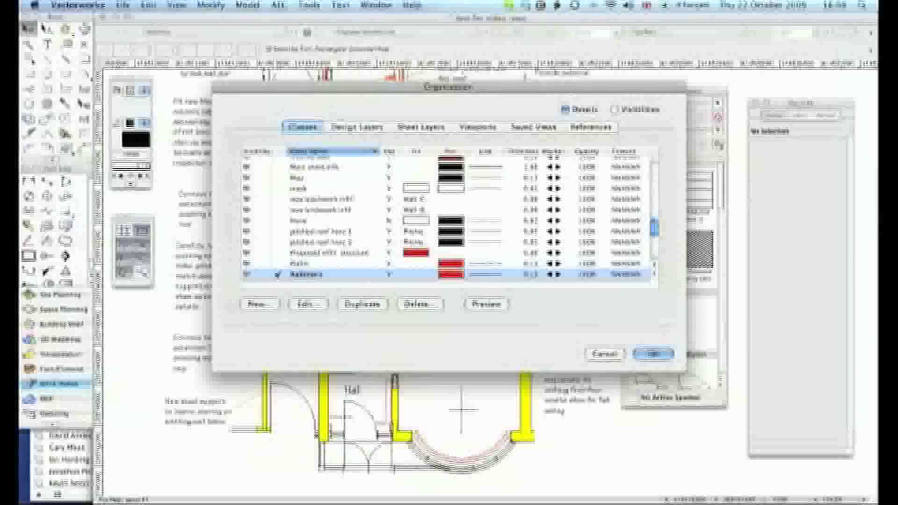
left_click(420, 127)
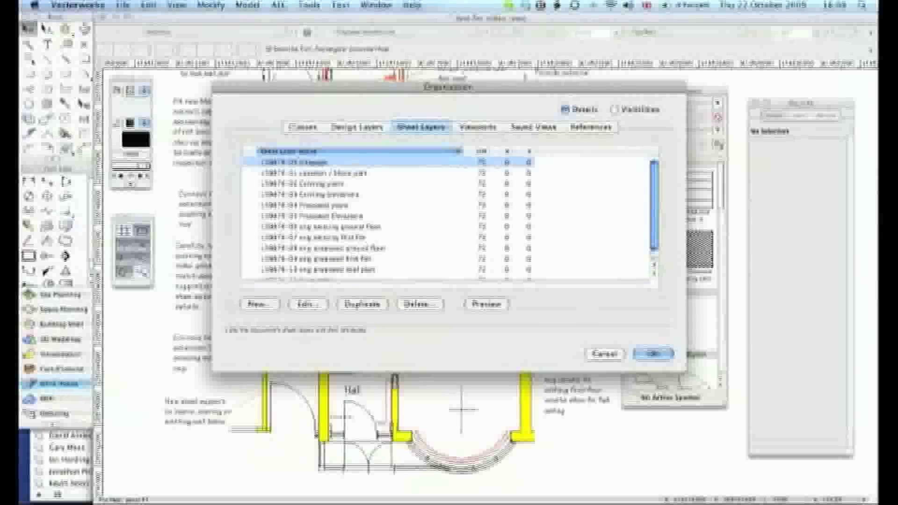
key("Down")
key("Down")
key("Down")
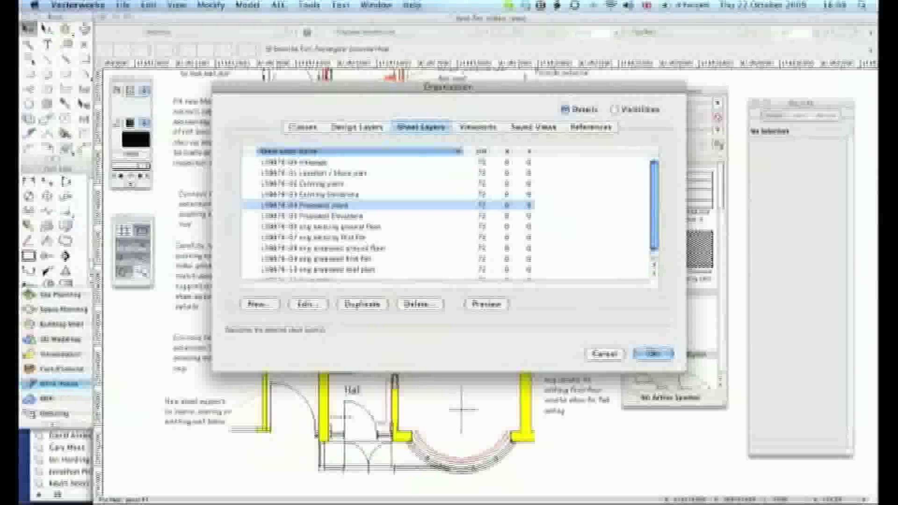
left_click(362, 304)
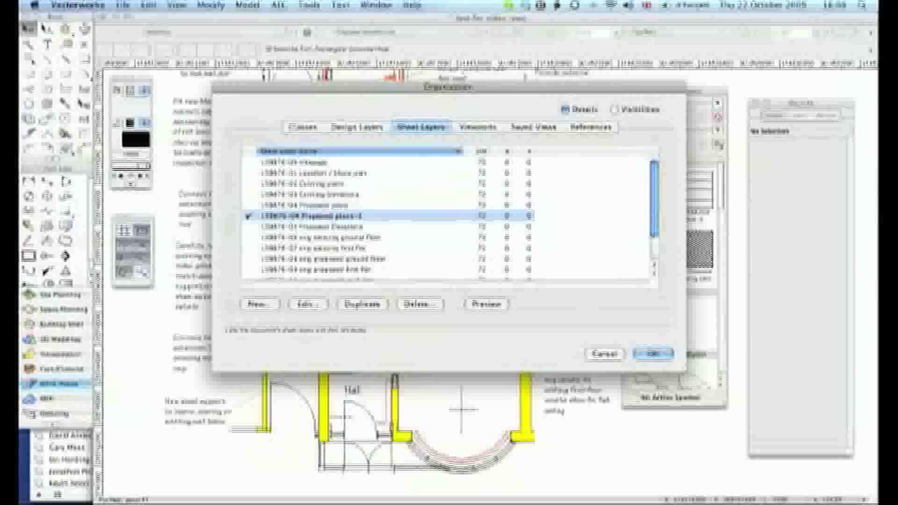
- Rename the copy by appending 'electric layout' to its name and open the new sheet
left_click(308, 304)
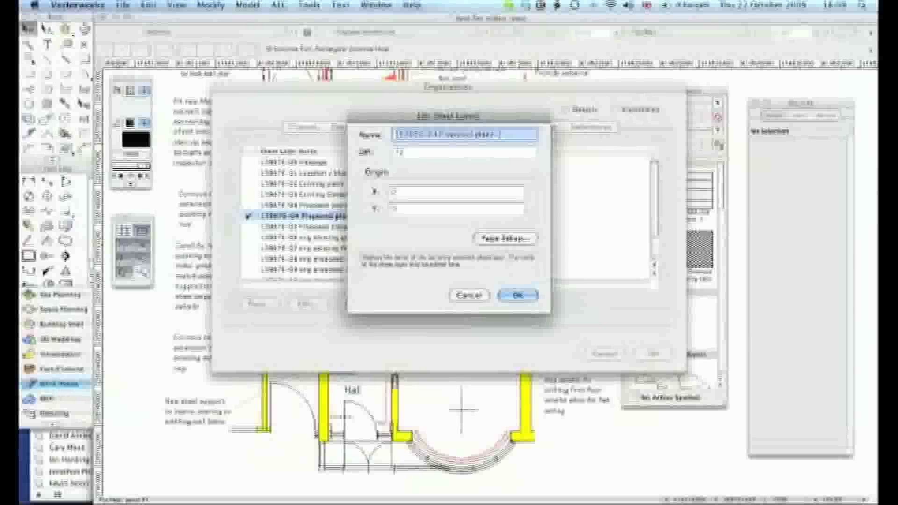
key("Right")
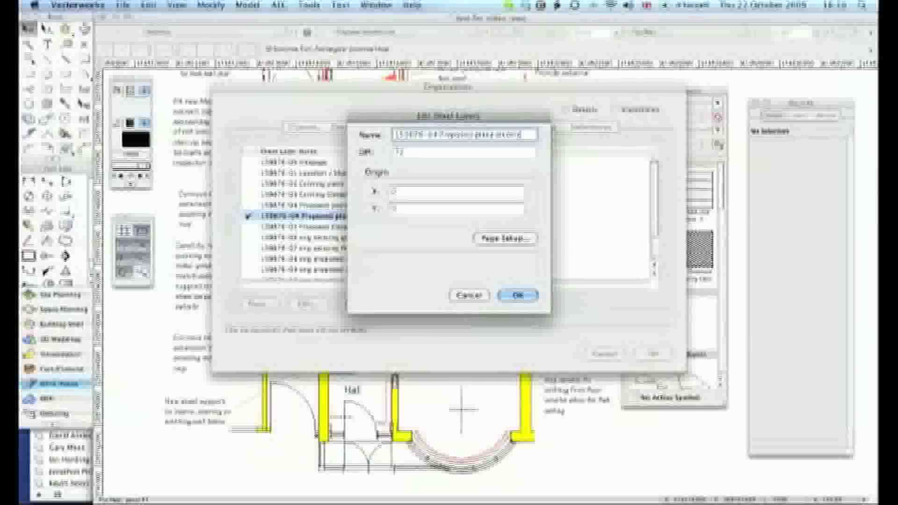
type("yout")
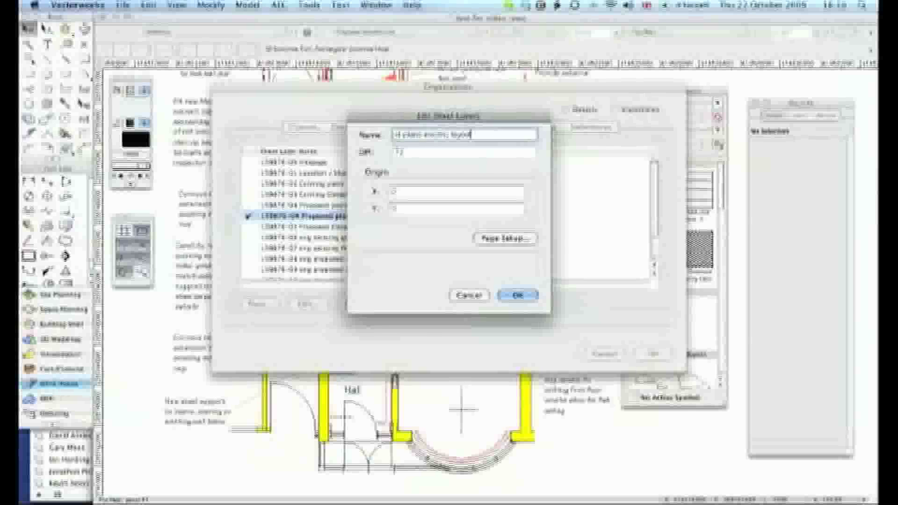
left_click(518, 295)
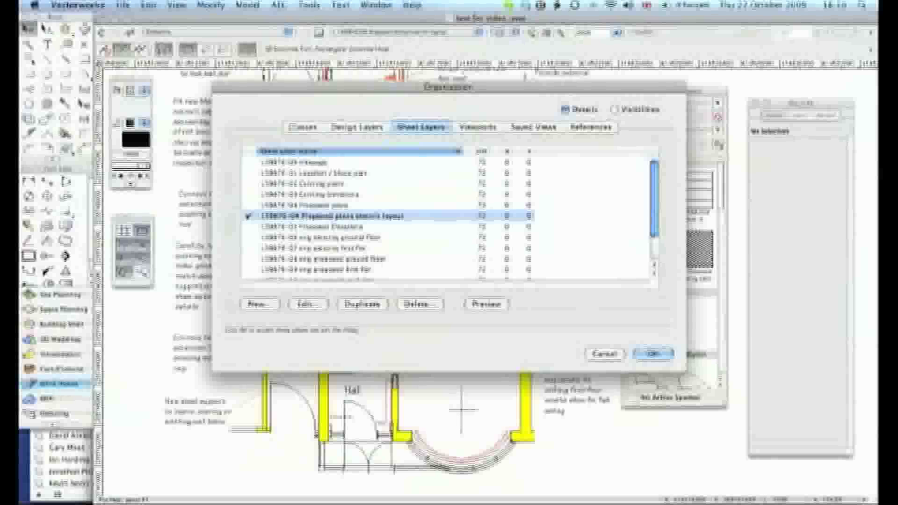
left_click(664, 353)
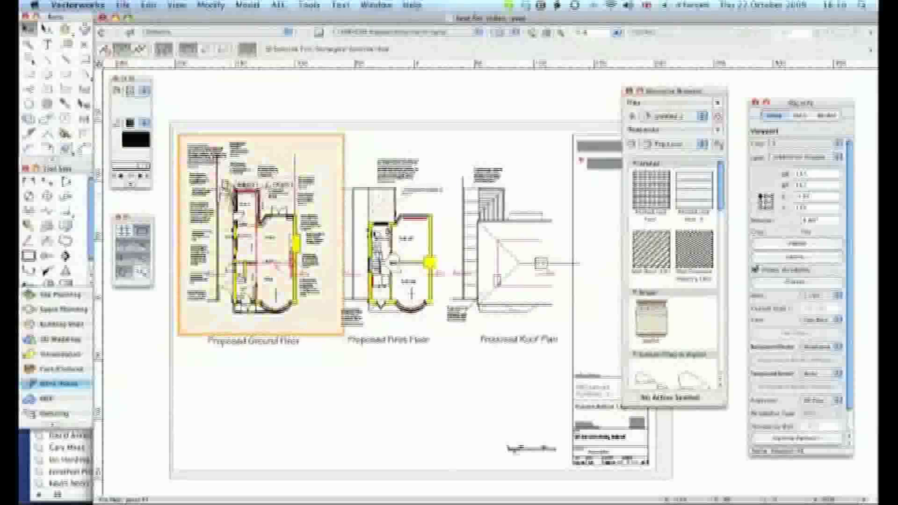
- Make the Electrics class visible in the ground floor viewport
left_click(795, 281)
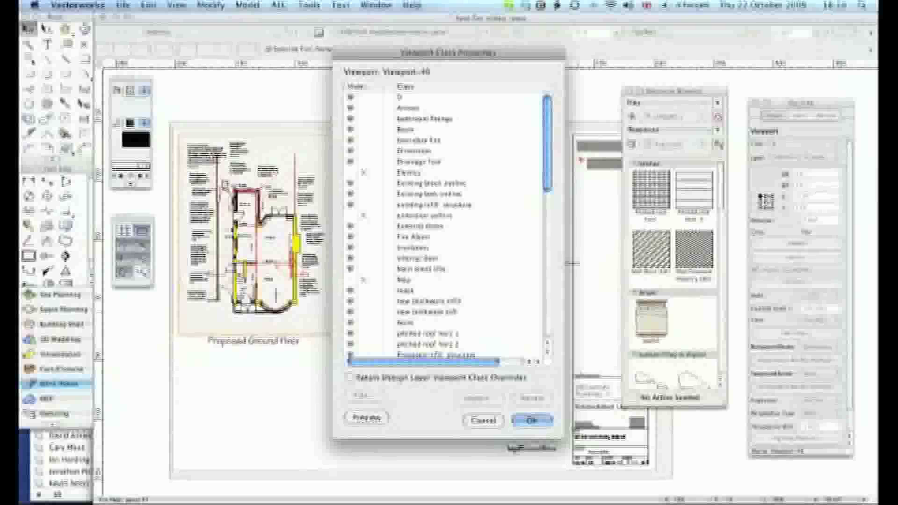
left_click(350, 172)
key("Return")
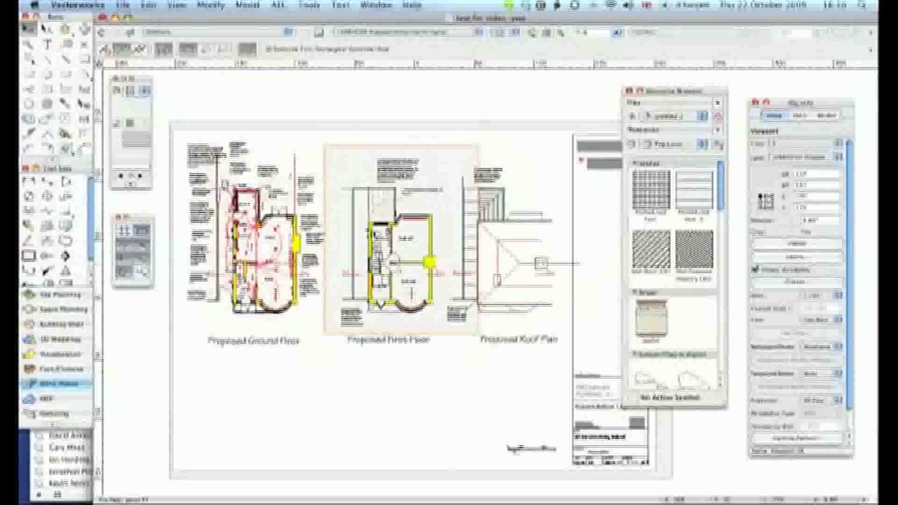
- Make the Electrics class visible in the first floor viewport
left_click(797, 257)
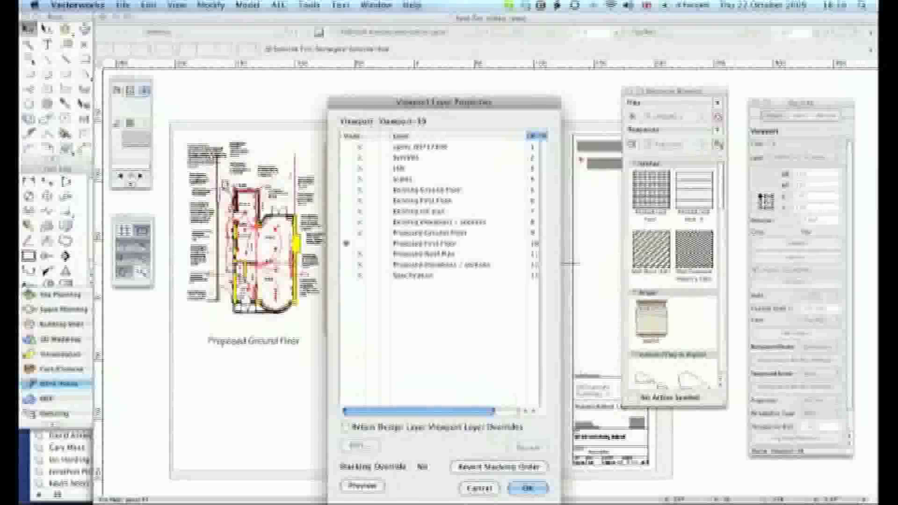
key("Return")
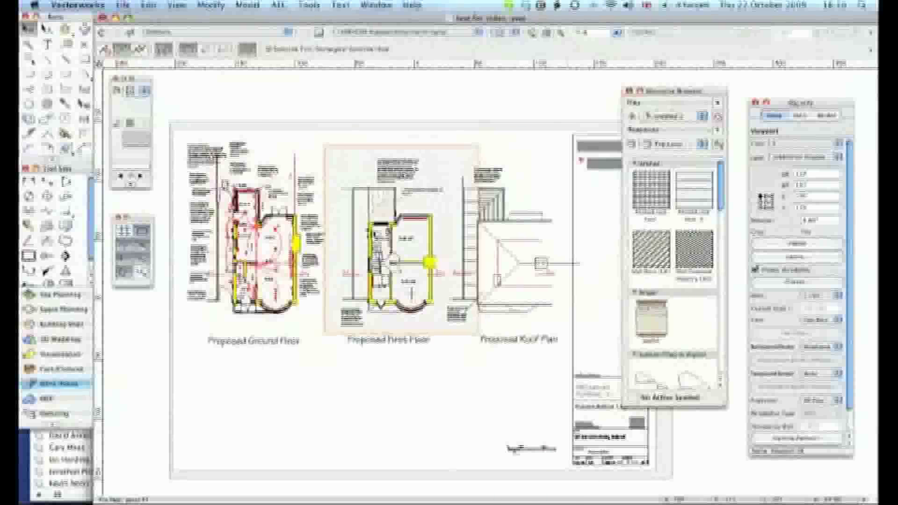
left_click(797, 281)
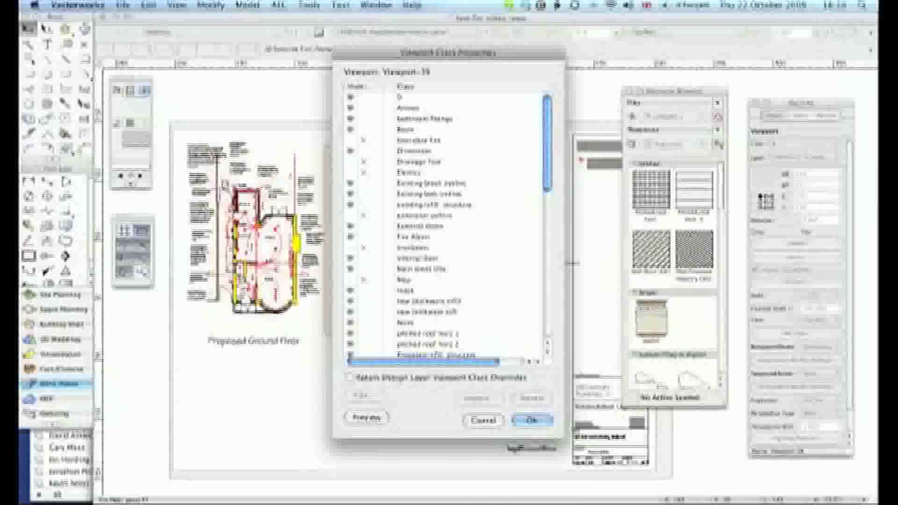
left_click(354, 173)
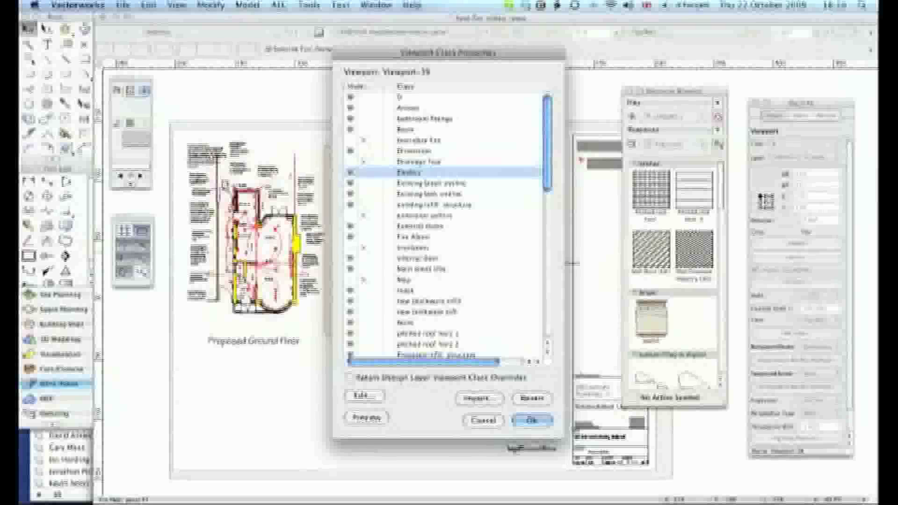
left_click(532, 420)
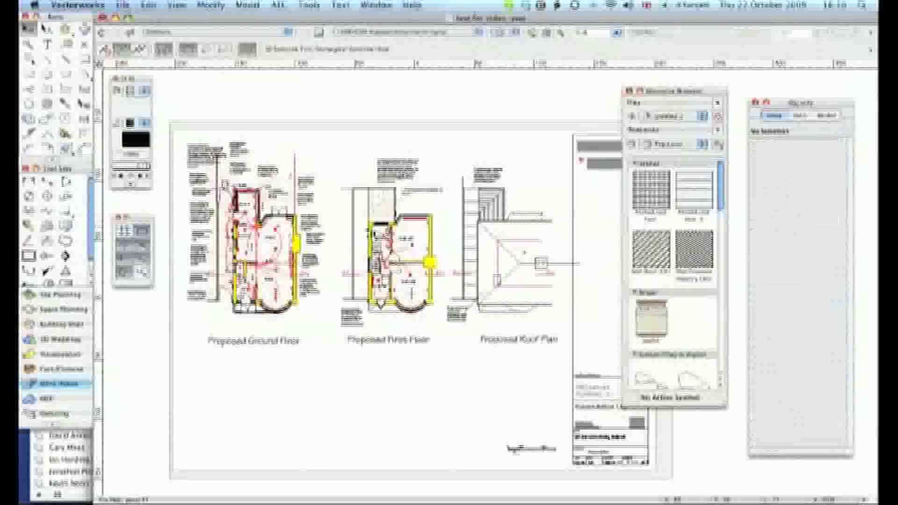
- Make the Electrics class visible in the Proposed Roof Plan viewport
left_click(500, 253)
left_click(796, 282)
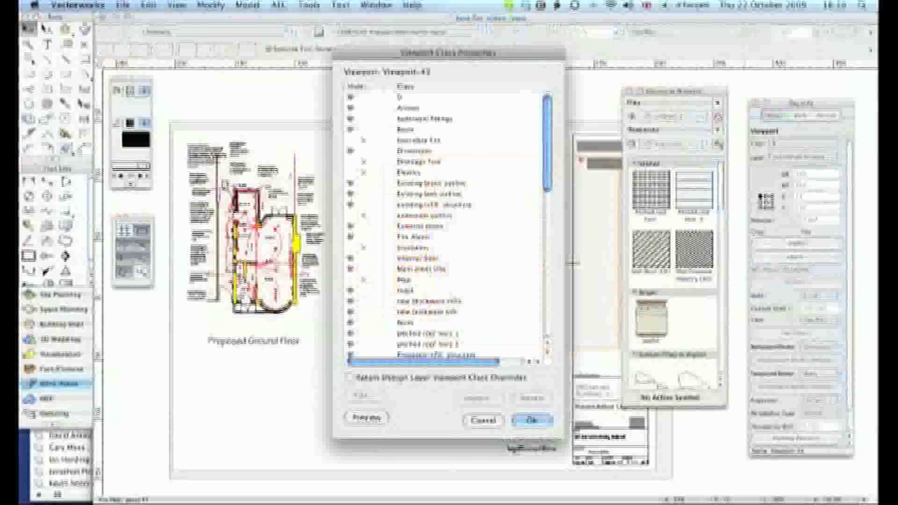
left_click(350, 173)
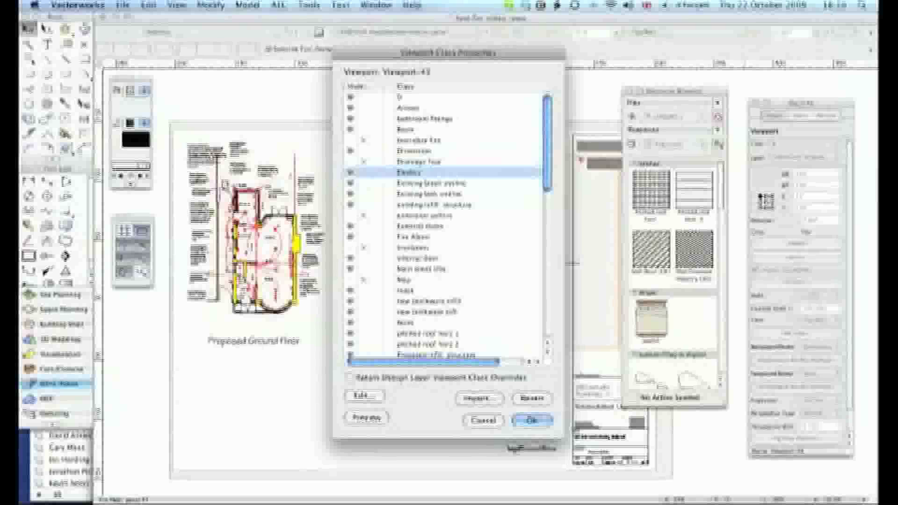
key("Return")
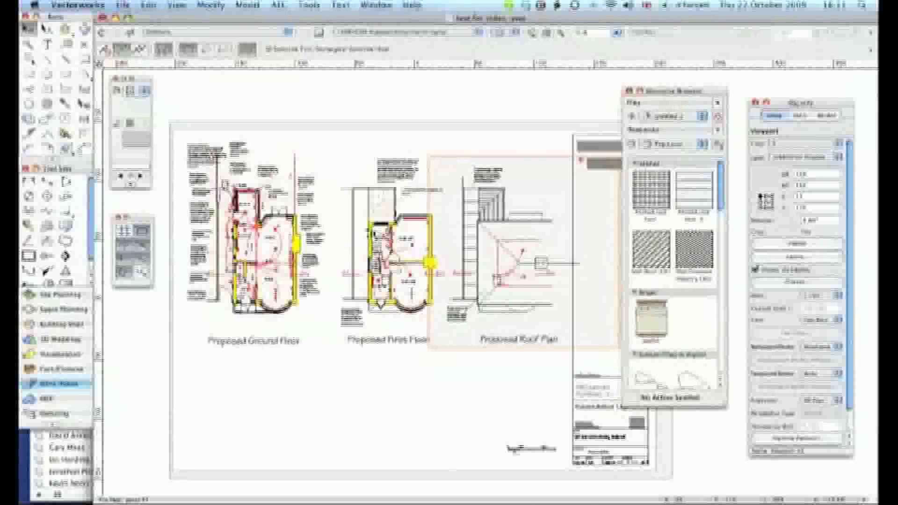
key("Escape")
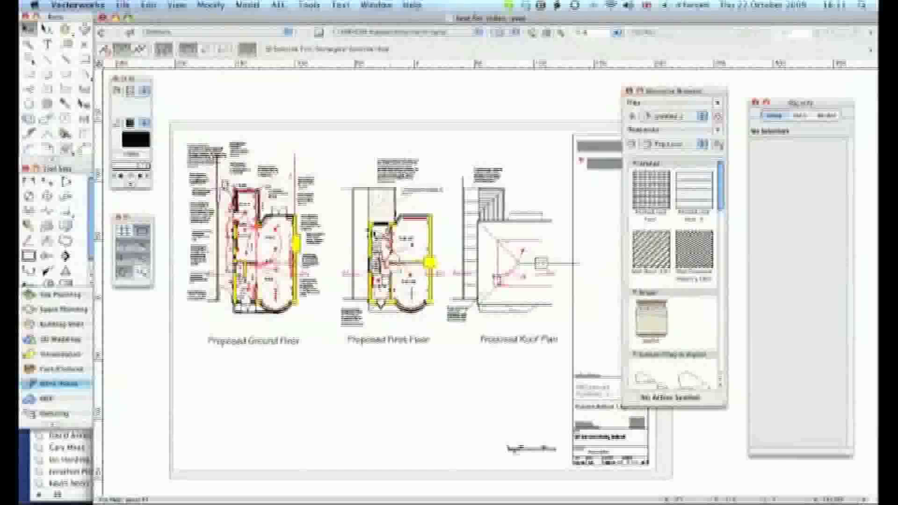
scroll(388, 445, "up", 2)
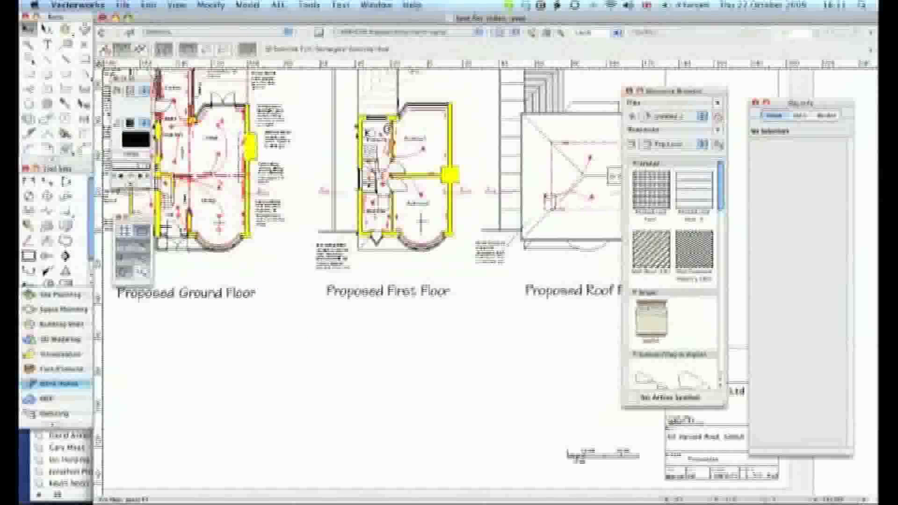